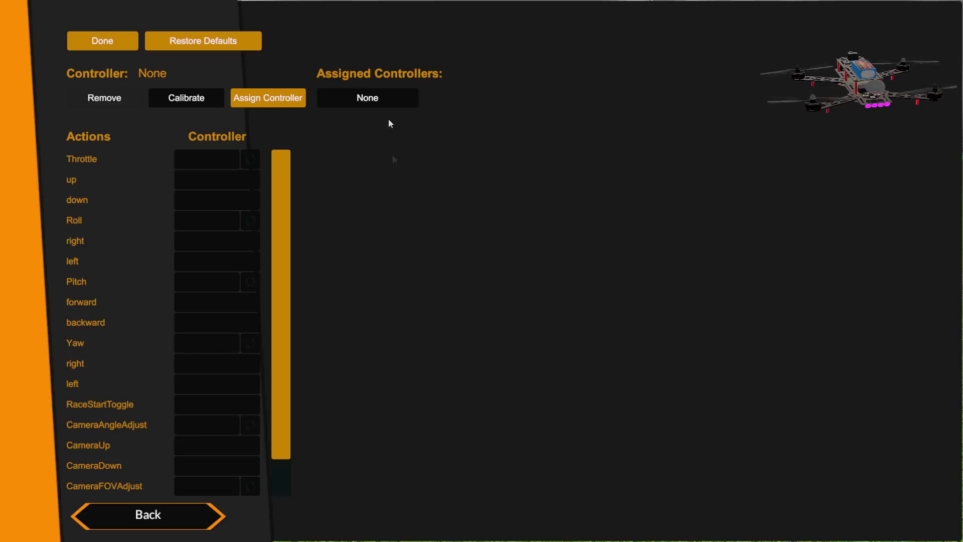
- Leave the controller setup for the main menu and open the general settings
{"action": "left_click", "coordinate": [174, 514]}
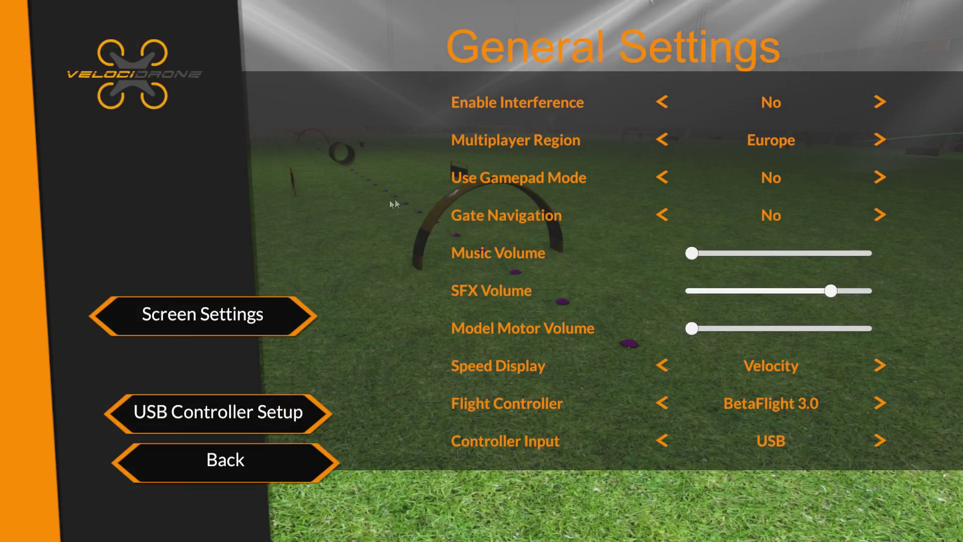
{"action": "left_click", "coordinate": [217, 468]}
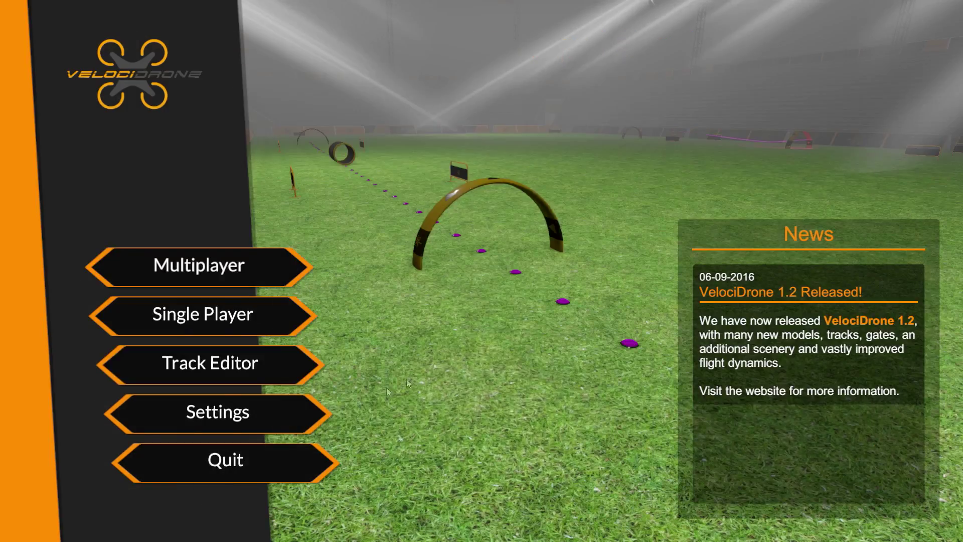
{"action": "left_click", "coordinate": [217, 420]}
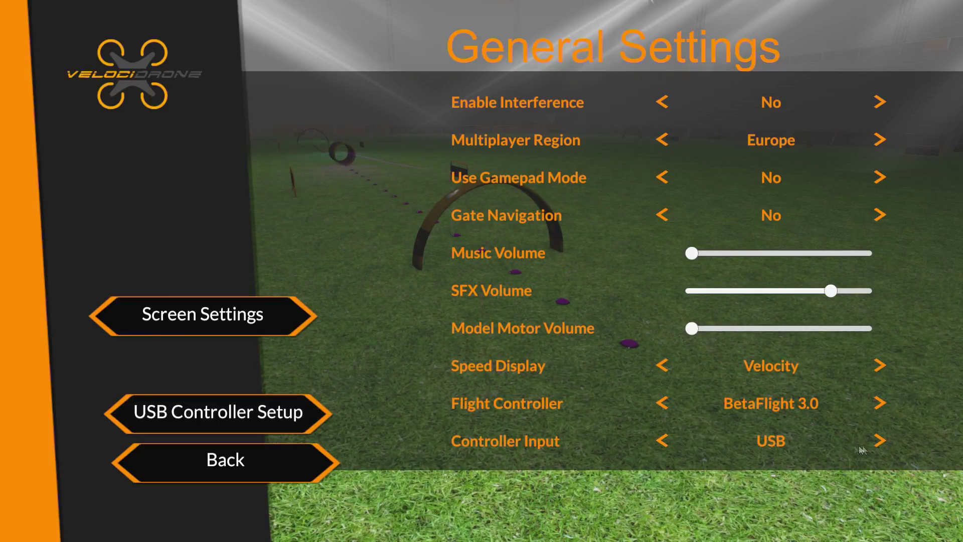
- Switch the controller input to Audio and back to USB, and open the USB controller setup
{"action": "left_click", "coordinate": [879, 440]}
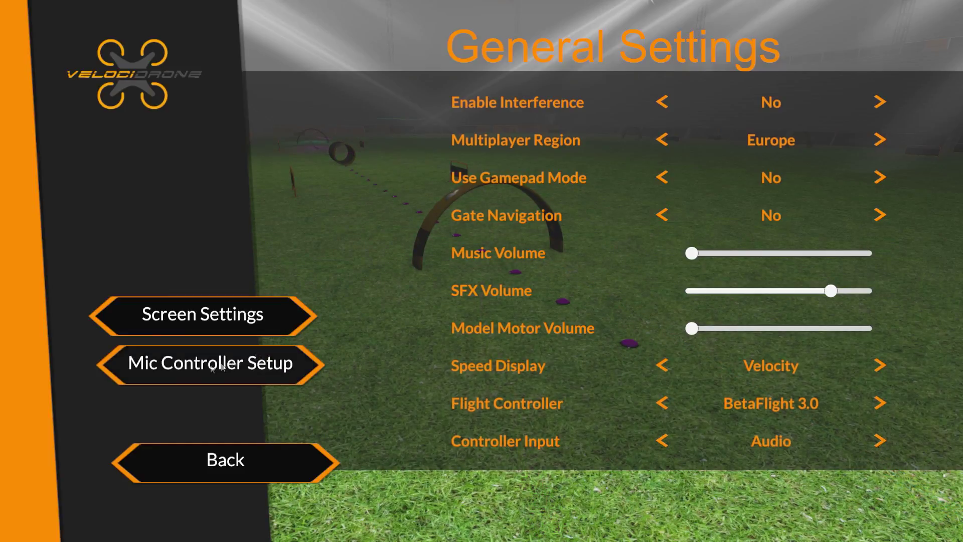
{"action": "left_click", "coordinate": [663, 440]}
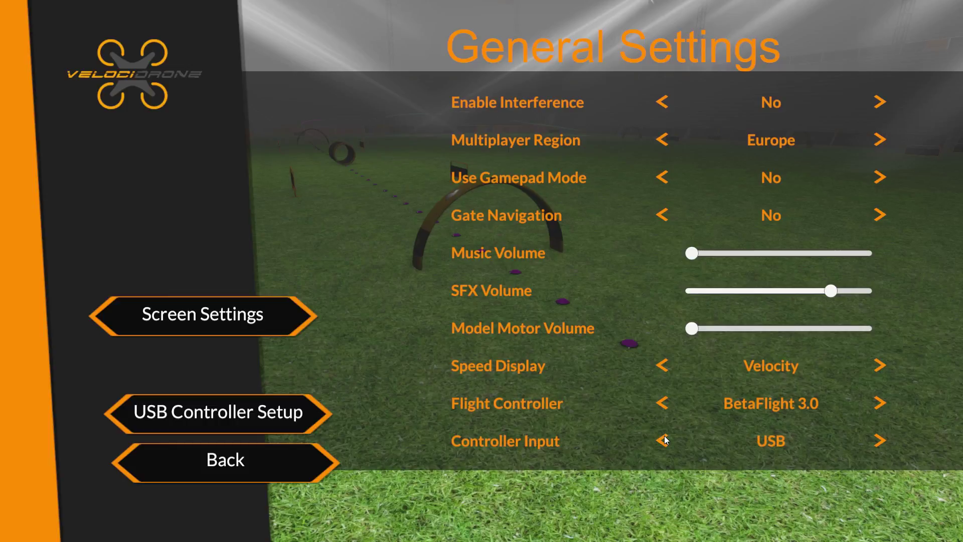
{"action": "left_click", "coordinate": [223, 414]}
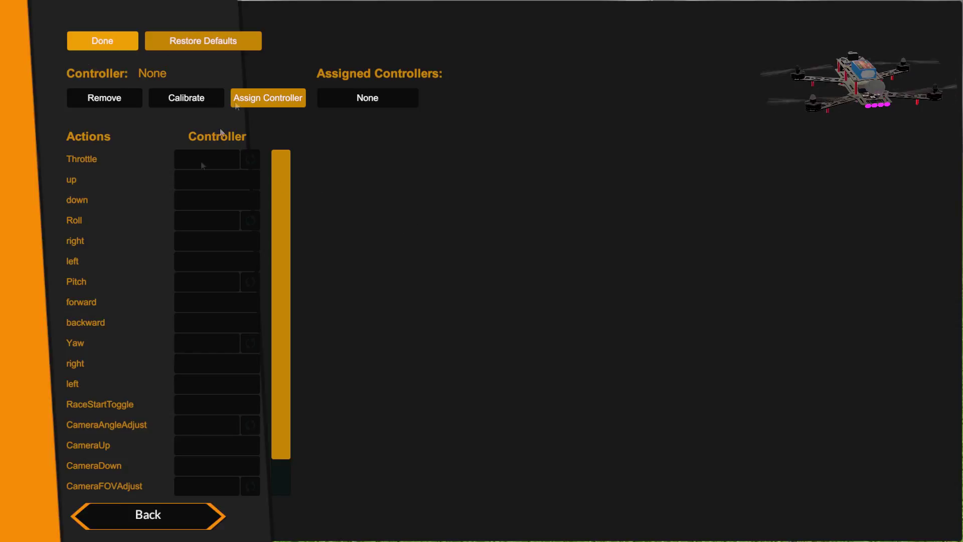
- Assign the FrSky Taranis Joystick as the controller and review its full list of action mappings
{"action": "left_click", "coordinate": [263, 98]}
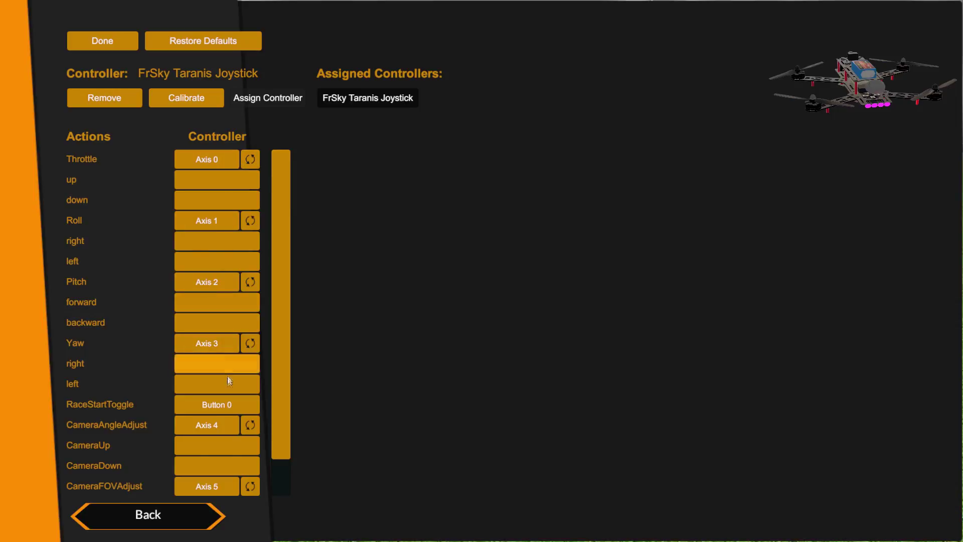
{"action": "scroll", "coordinate": [225, 356], "scroll_direction": "down", "scroll_amount": 2}
{"action": "scroll", "coordinate": [224, 357], "scroll_direction": "up", "scroll_amount": 2}
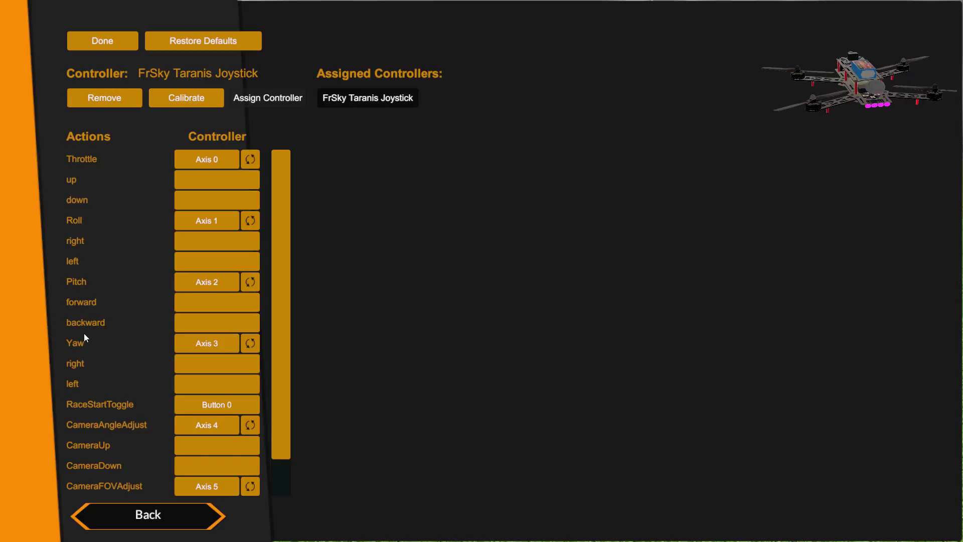
{"action": "scroll", "coordinate": [137, 373], "scroll_direction": "down", "scroll_amount": 2}
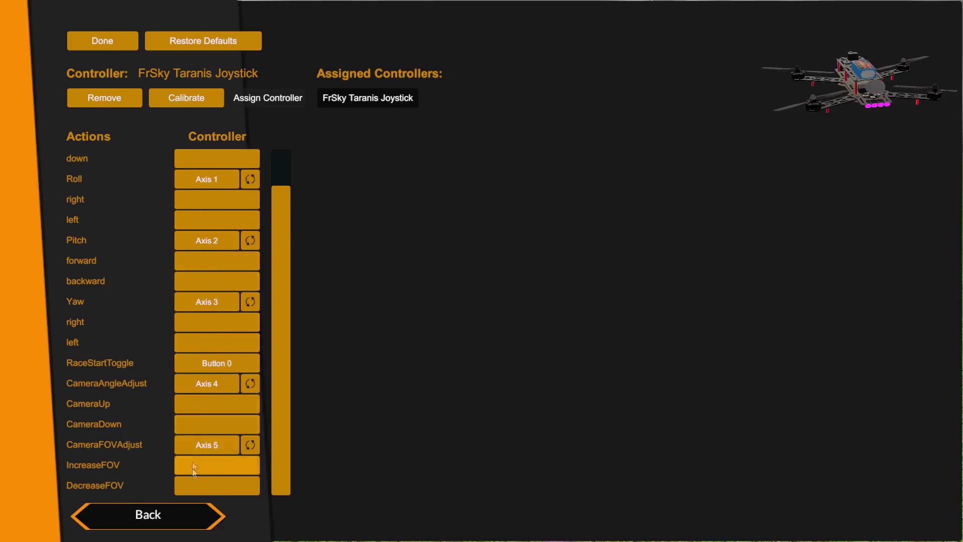
{"action": "scroll", "coordinate": [208, 290], "scroll_direction": "up", "scroll_amount": 2}
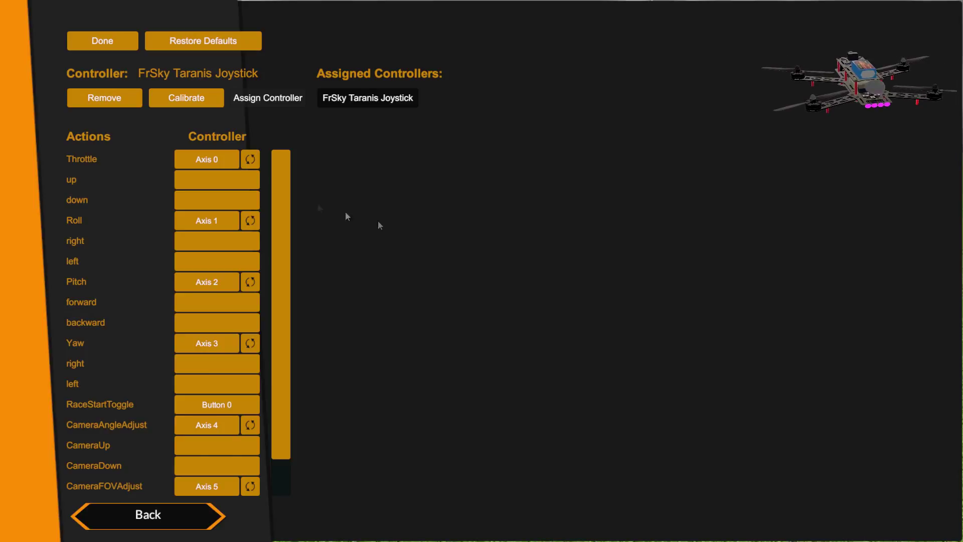
- Replace the Throttle assignment with Axis 0 and the Roll assignment with Axis 1
{"action": "left_click", "coordinate": [210, 160]}
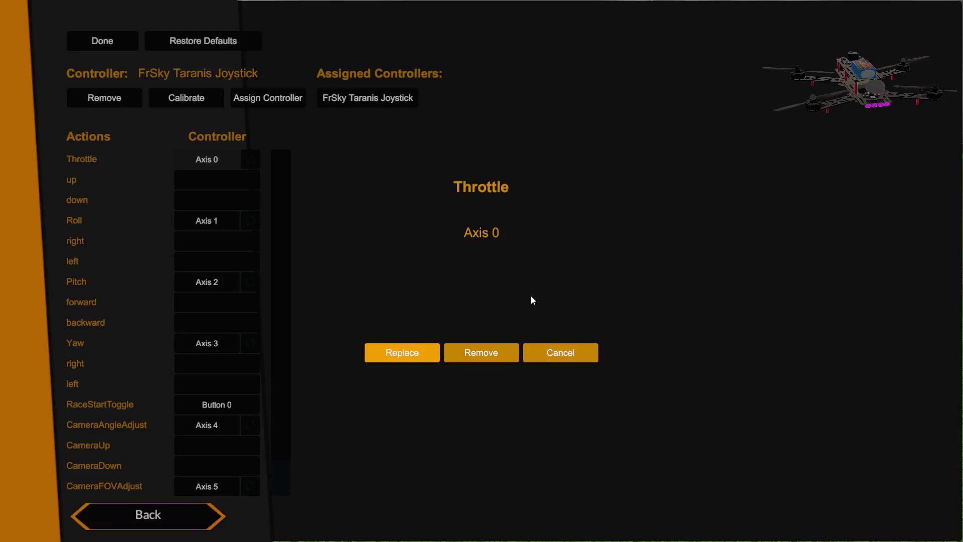
{"action": "left_click", "coordinate": [396, 354]}
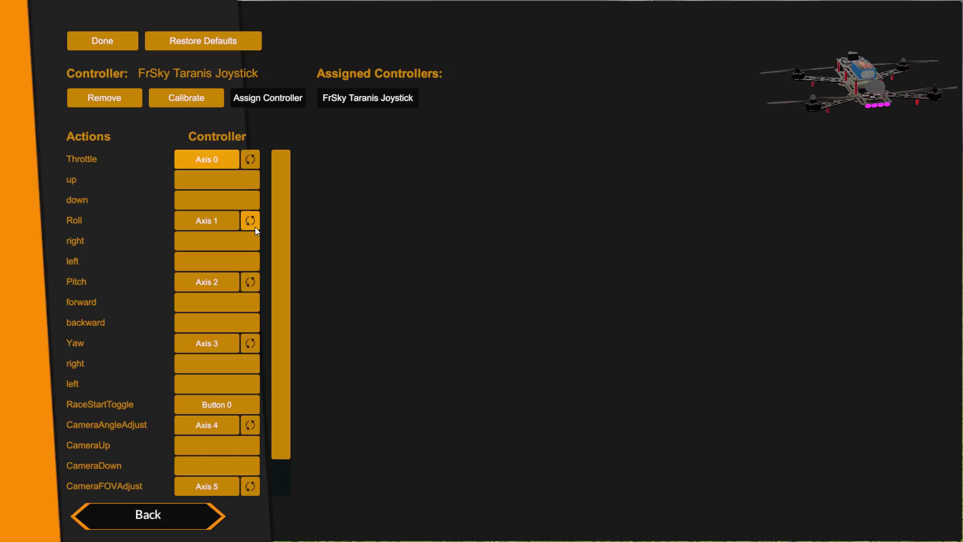
{"action": "left_click", "coordinate": [206, 220]}
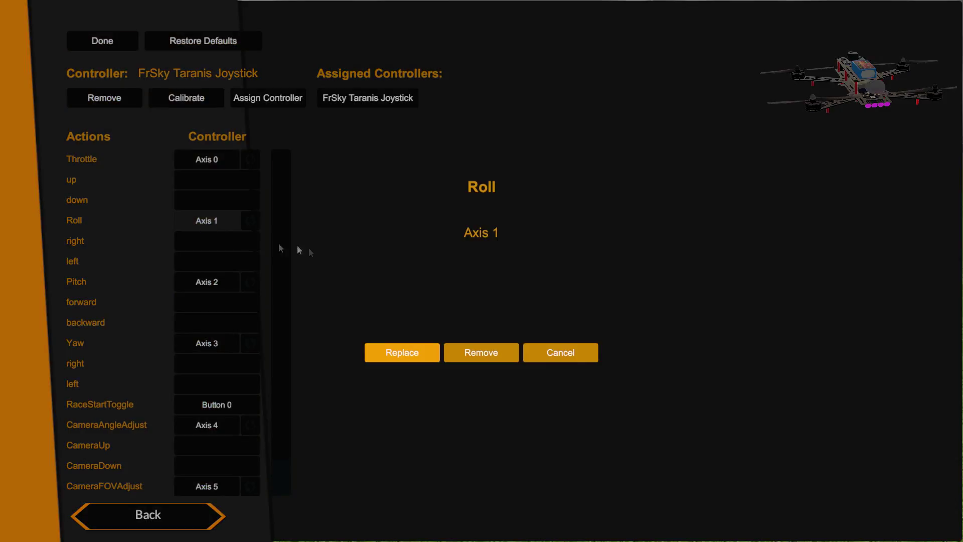
{"action": "left_click", "coordinate": [398, 353]}
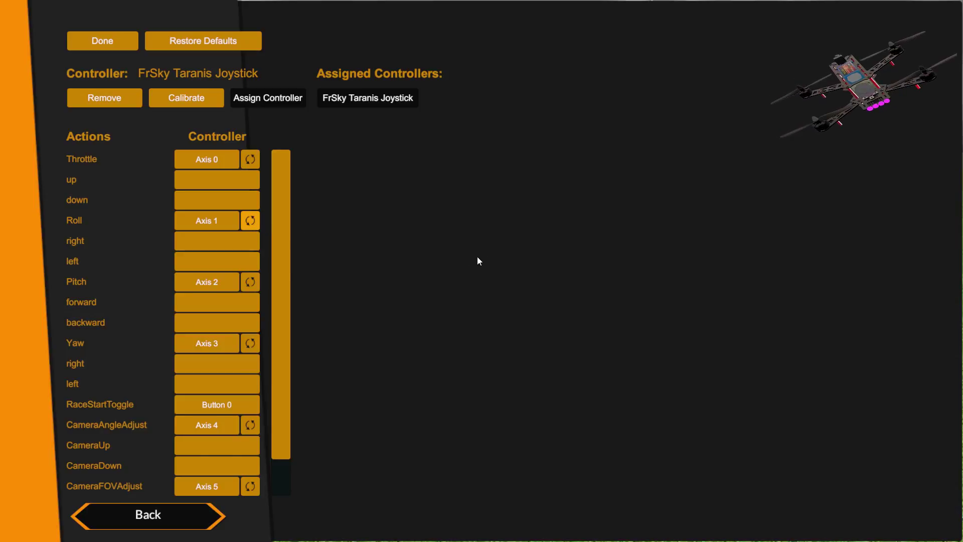
- Replace the Pitch assignment with Axis 2 and the Yaw assignment with Axis 3
{"action": "left_click", "coordinate": [215, 284]}
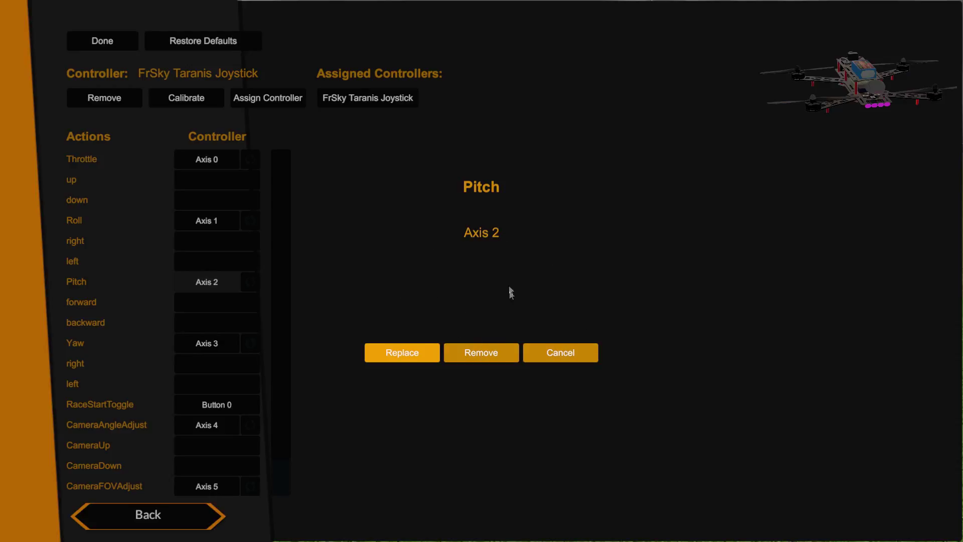
{"action": "left_click", "coordinate": [400, 355]}
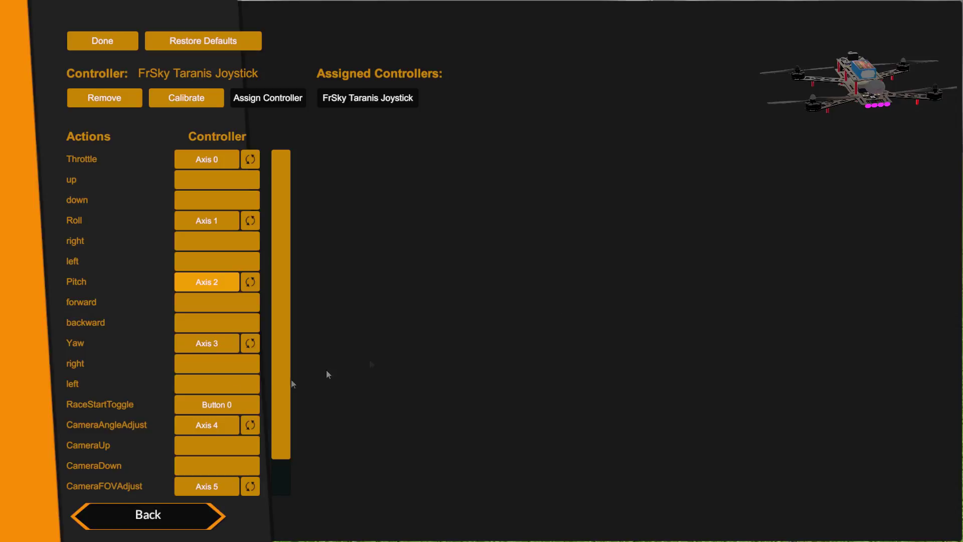
{"action": "left_click", "coordinate": [196, 342]}
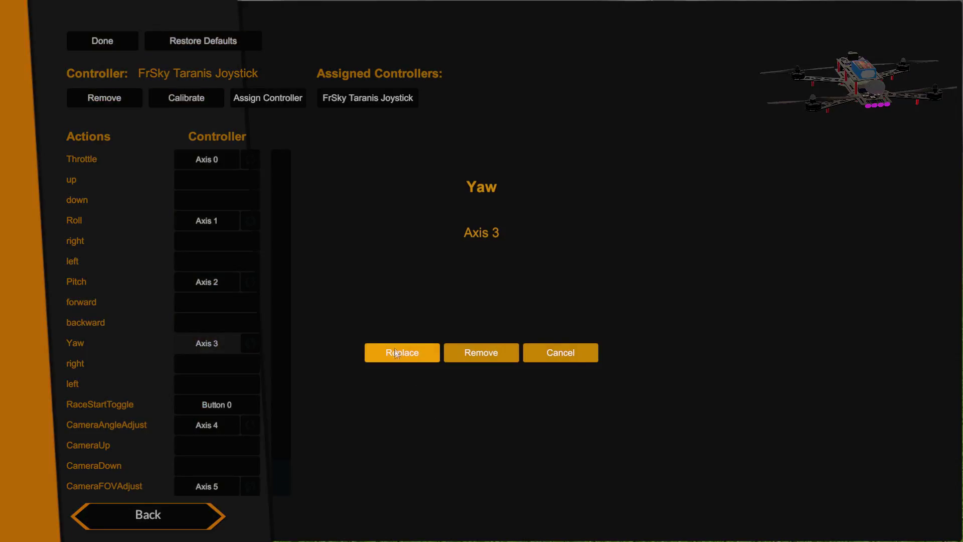
{"action": "left_click", "coordinate": [408, 359]}
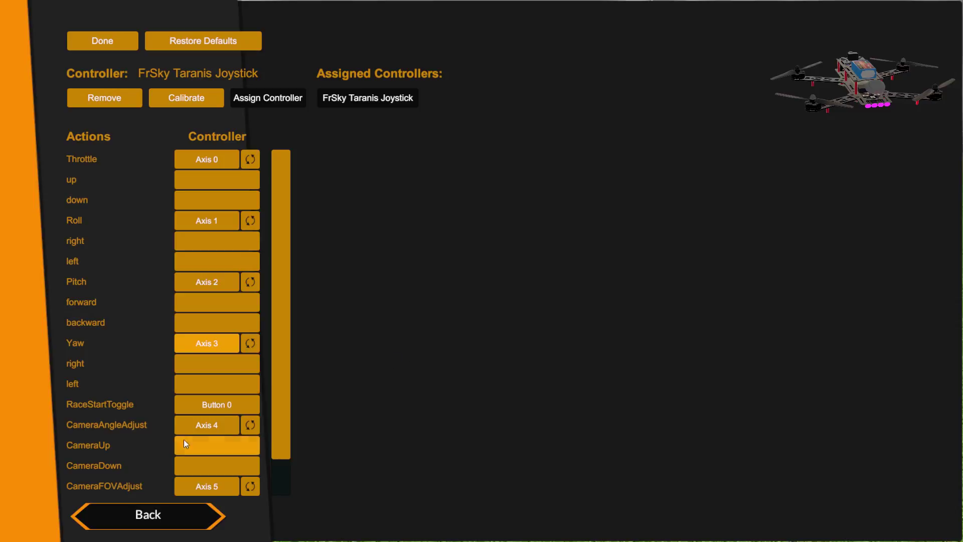
- Map CameraAngleAdjust to Axis 5, replacing the conflicting assignment, and map CameraFOVAdjust to Axis 4
{"action": "left_click_drag", "start_coordinate": [286, 393], "coordinate": [284, 452]}
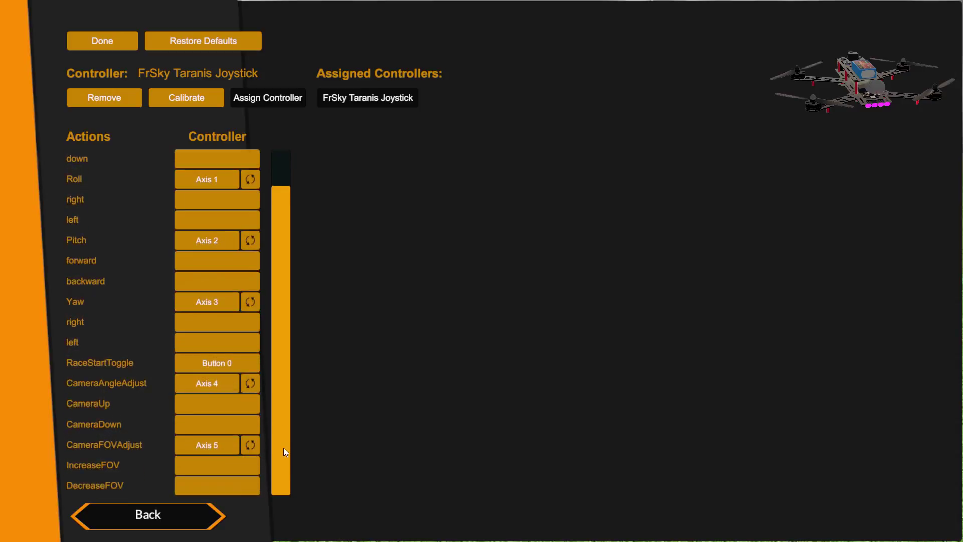
{"action": "left_click", "coordinate": [206, 383]}
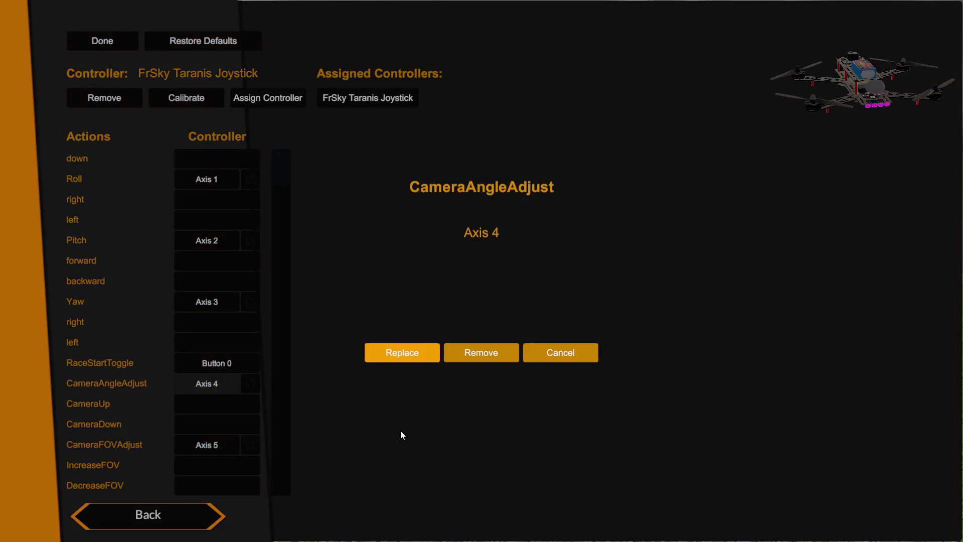
{"action": "left_click", "coordinate": [396, 354]}
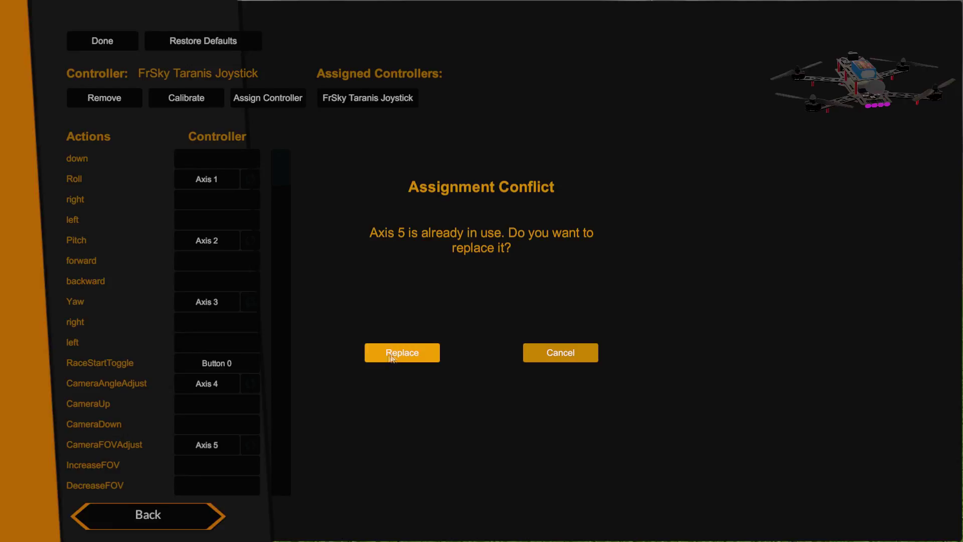
{"action": "left_click", "coordinate": [394, 354]}
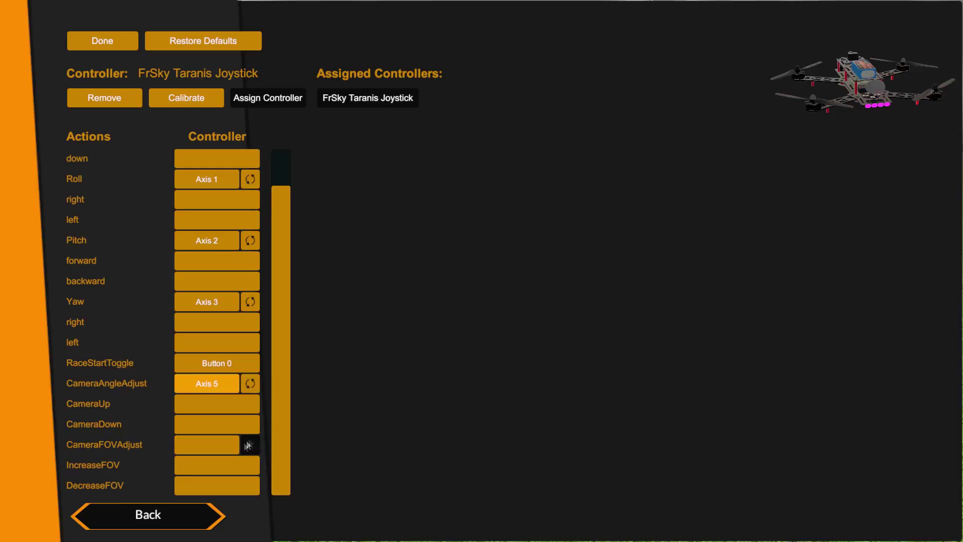
{"action": "left_click", "coordinate": [212, 446]}
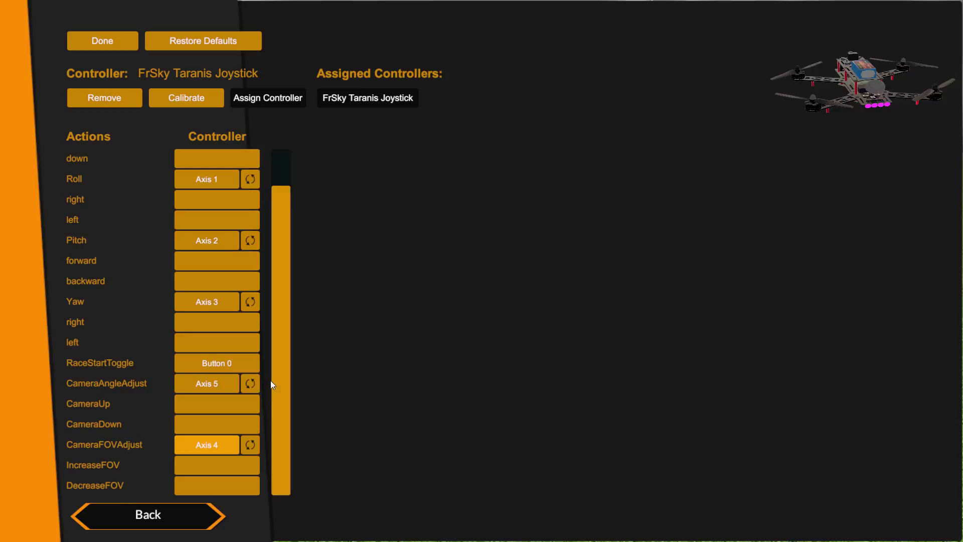
- Replace the RaceStartToggle assignment with Button 0
{"action": "left_click", "coordinate": [281, 368]}
{"action": "mouse_move", "coordinate": [282, 362]}
{"action": "left_mouse_down"}
{"action": "mouse_move", "coordinate": [288, 314]}
{"action": "mouse_move", "coordinate": [282, 382]}
{"action": "left_mouse_up"}
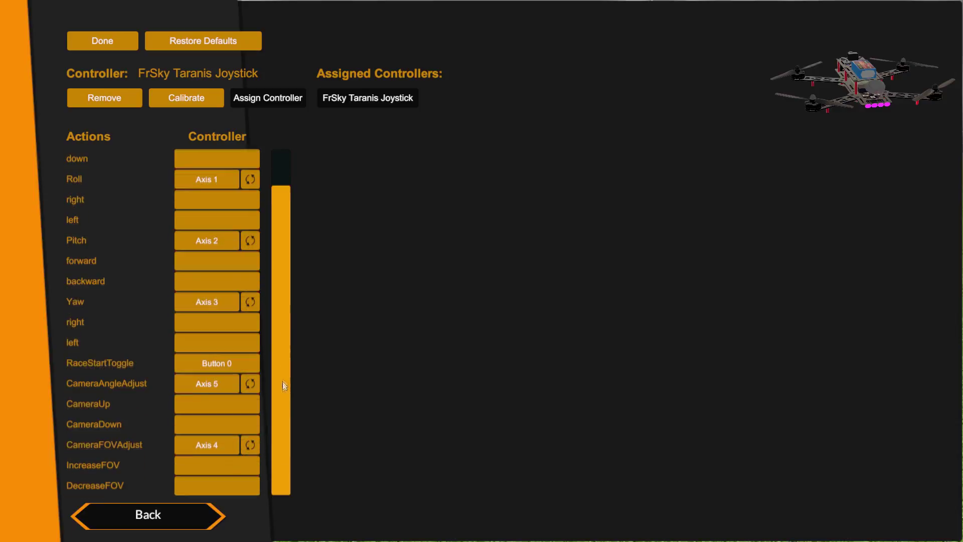
{"action": "left_click", "coordinate": [211, 364]}
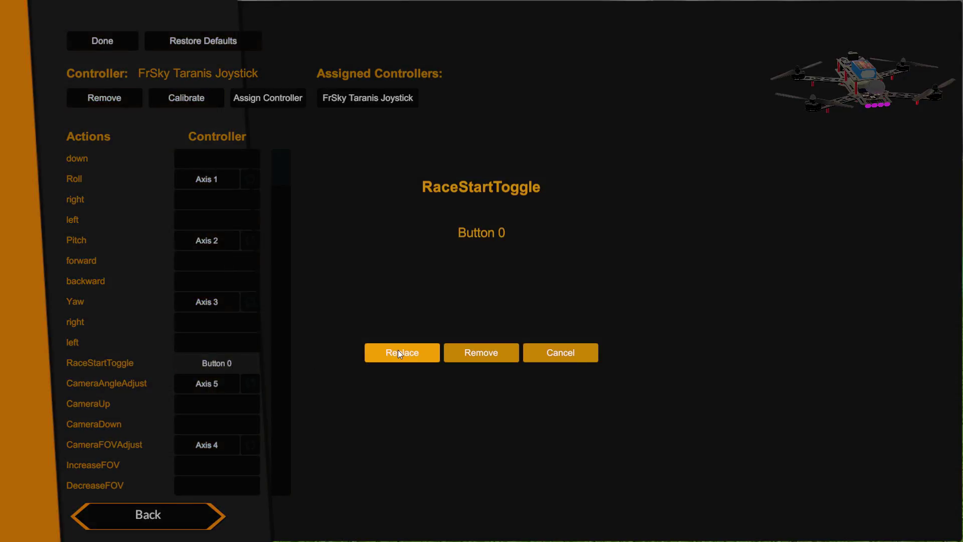
{"action": "left_click", "coordinate": [400, 354]}
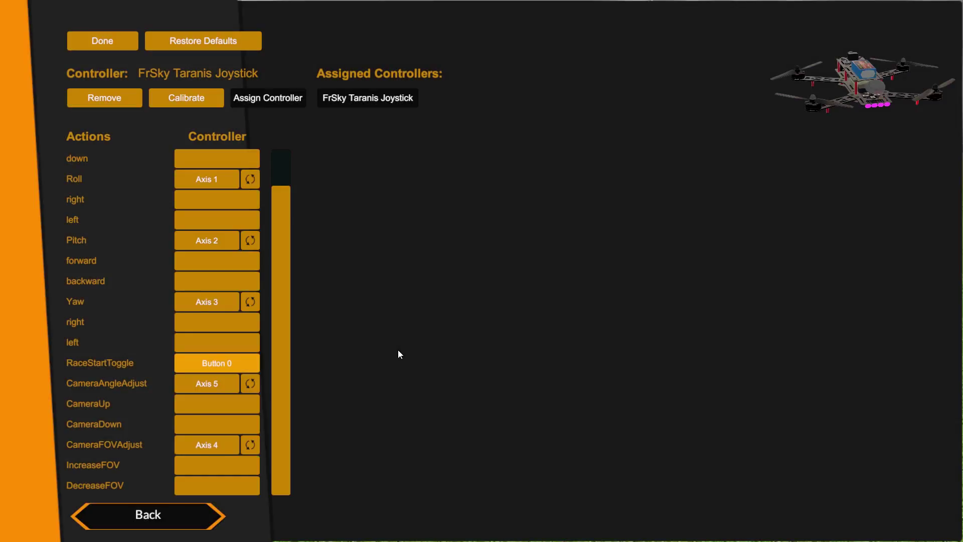
{"action": "mouse_move", "coordinate": [287, 311]}
{"action": "left_mouse_down"}
{"action": "mouse_move", "coordinate": [283, 222]}
{"action": "mouse_move", "coordinate": [290, 318]}
{"action": "left_mouse_up"}
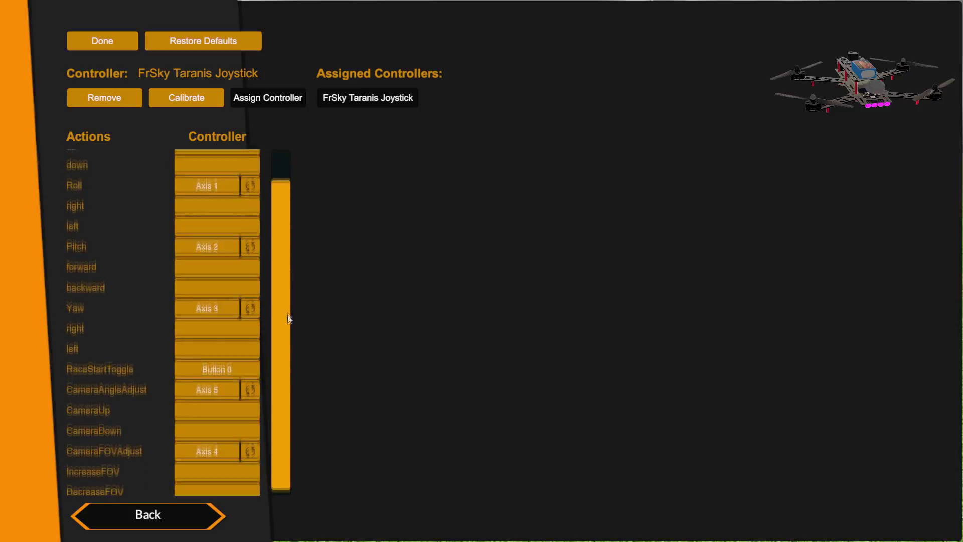
- Reopen the USB controller setup, assign XInput Gamepad 1 as the controller, and switch back to the FrSky Taranis Joystick
{"action": "left_click", "coordinate": [147, 517]}
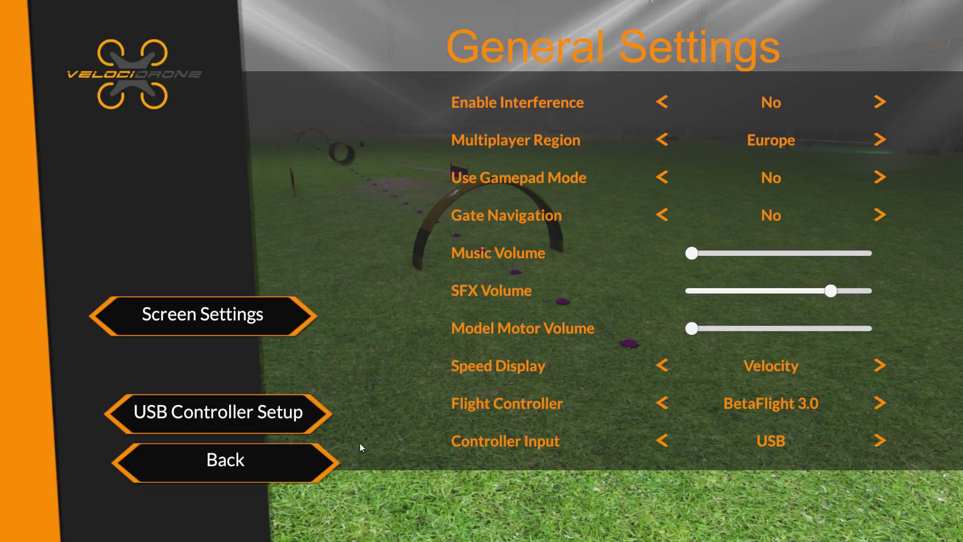
{"action": "left_click", "coordinate": [236, 418]}
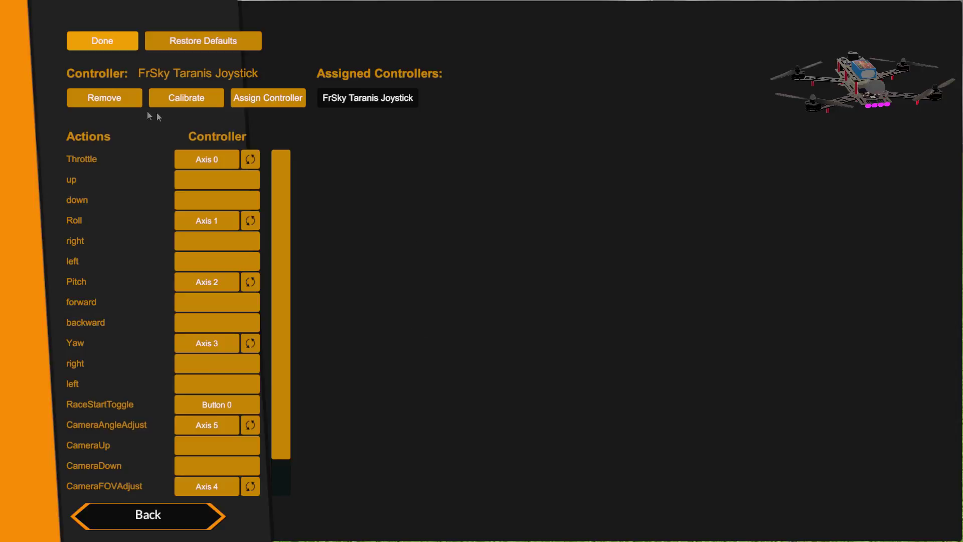
{"action": "left_click", "coordinate": [271, 98]}
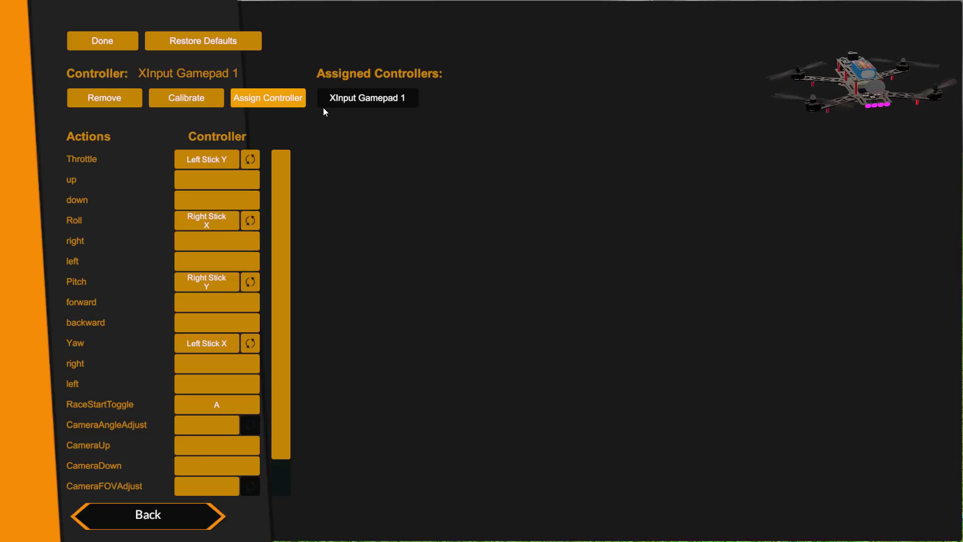
{"action": "left_click", "coordinate": [266, 100]}
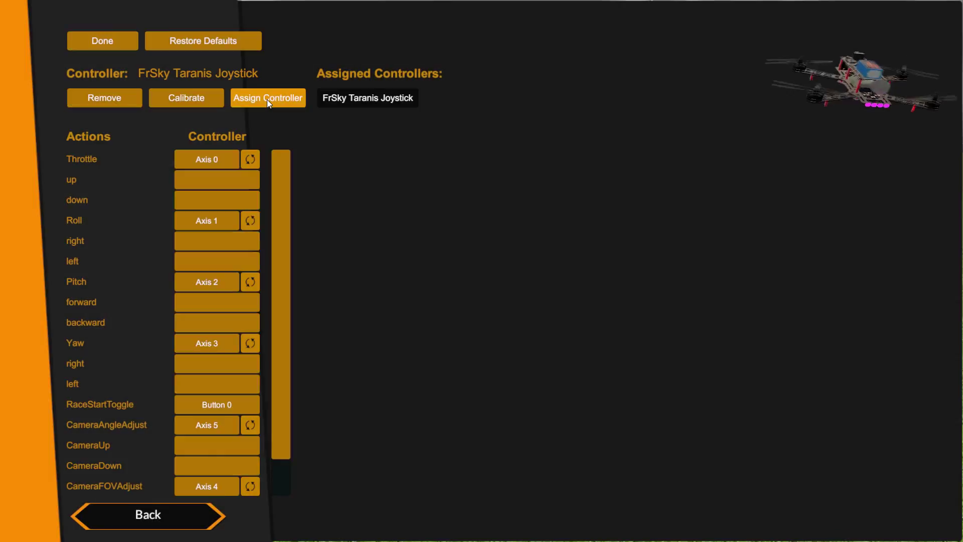